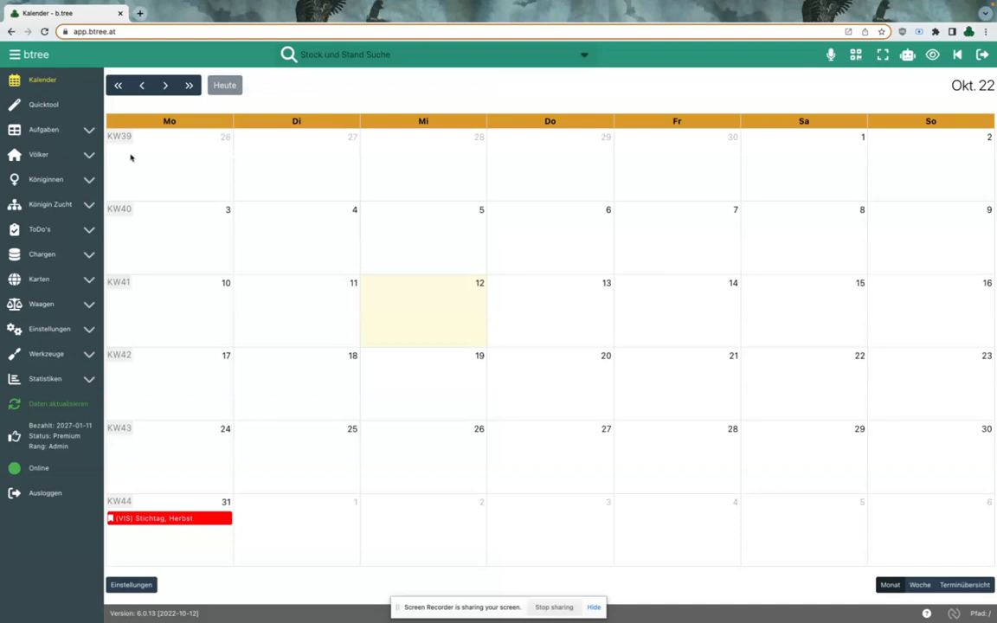
Open the hive list (Stöcke) and select only hives 1402, 1403 and 1404.
{"action": "left_click", "coordinate": [91, 155]}
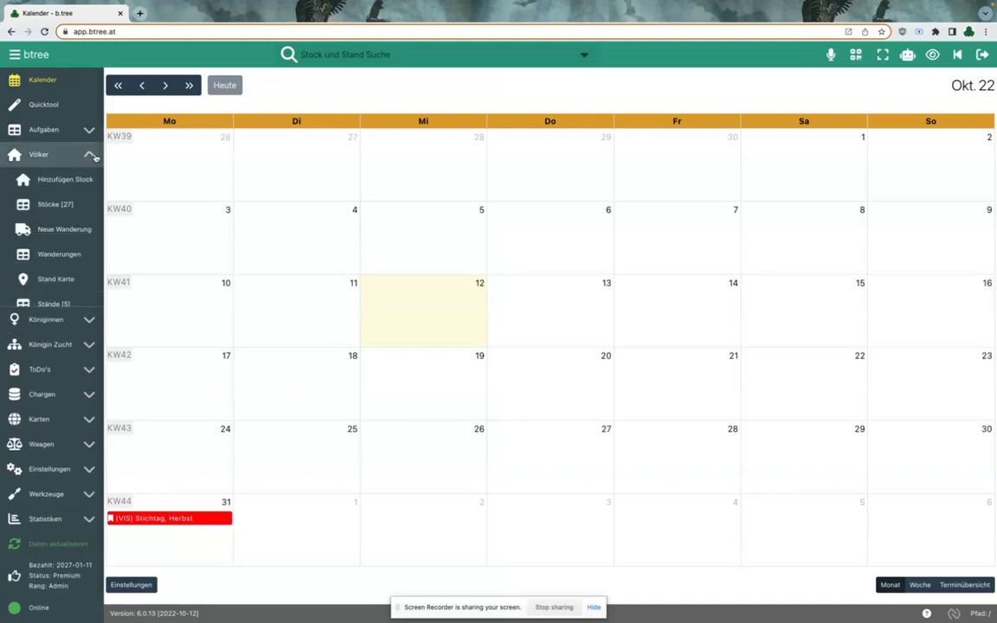
{"action": "left_click", "coordinate": [72, 205]}
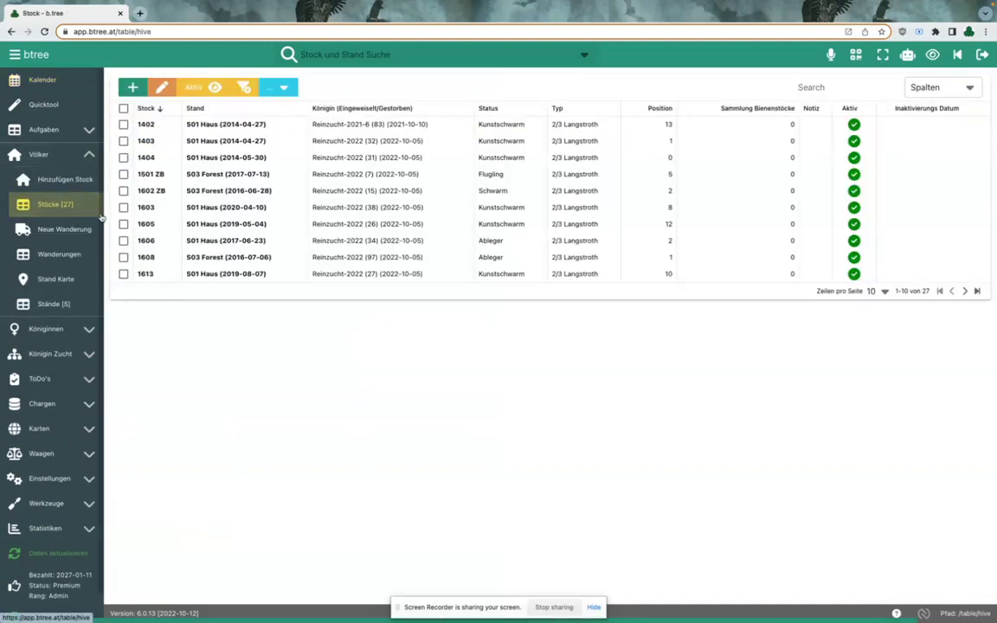
{"action": "left_click", "coordinate": [123, 108]}
{"action": "left_click", "coordinate": [122, 174]}
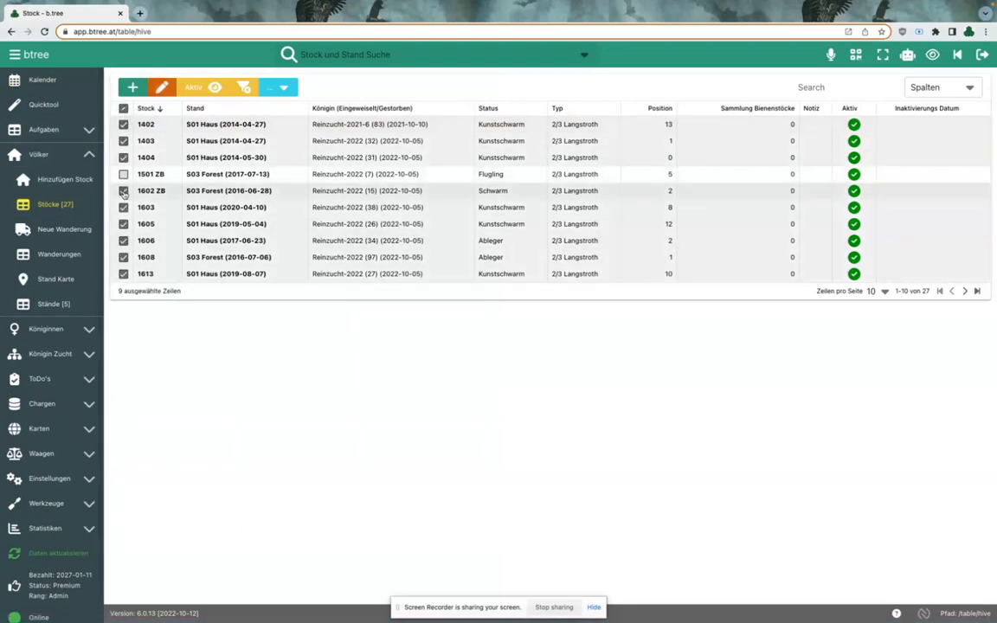
{"action": "left_click", "coordinate": [123, 190]}
{"action": "left_click", "coordinate": [123, 207]}
{"action": "left_click", "coordinate": [123, 223]}
{"action": "left_click", "coordinate": [122, 241]}
{"action": "left_click", "coordinate": [123, 257]}
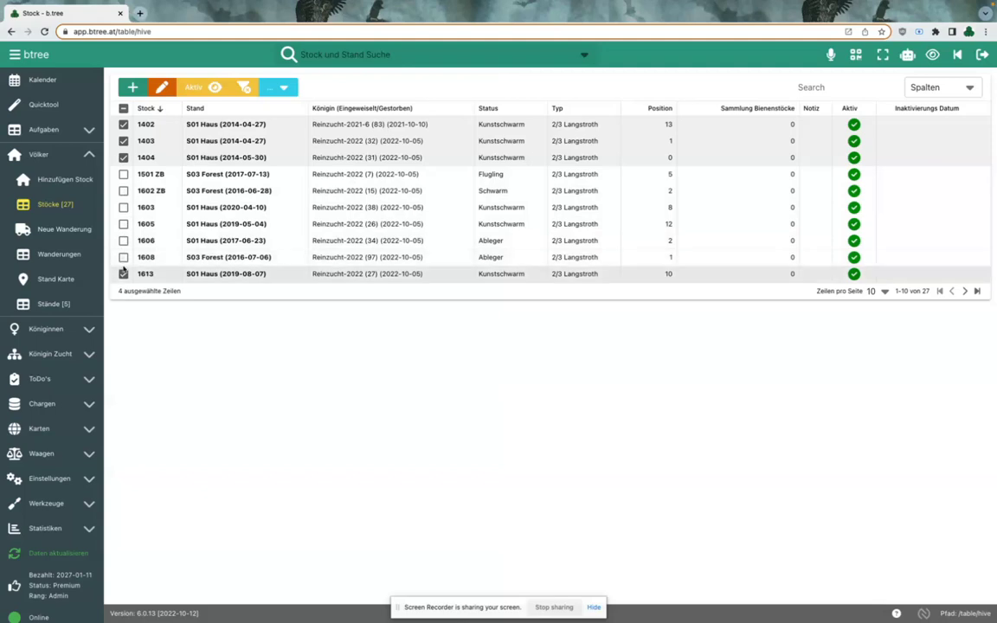
{"action": "left_click", "coordinate": [123, 274]}
Generate the QR codes for the selected hives, preview their printout and close it without printing.
{"action": "left_click", "coordinate": [284, 89]}
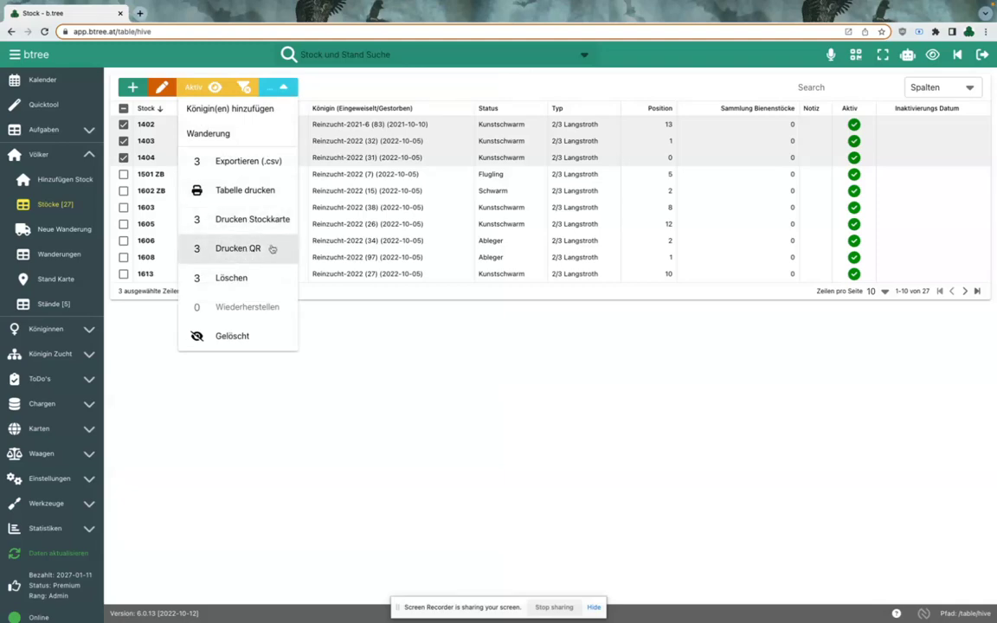
{"action": "left_click", "coordinate": [250, 251]}
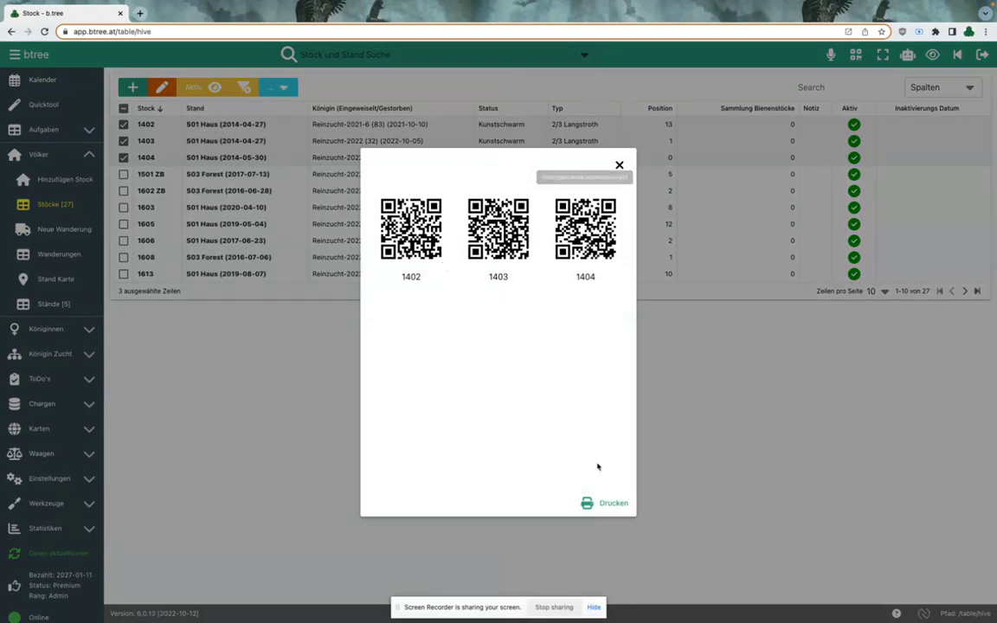
{"action": "left_click", "coordinate": [609, 507]}
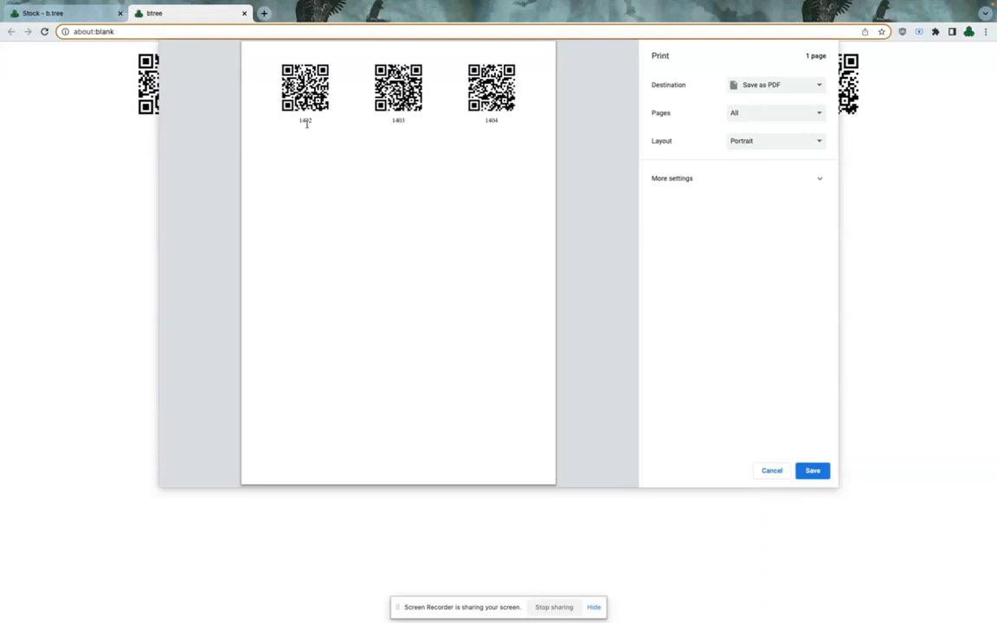
{"action": "double_click", "coordinate": [400, 119]}
{"action": "double_click", "coordinate": [491, 119]}
{"action": "left_click", "coordinate": [771, 471]}
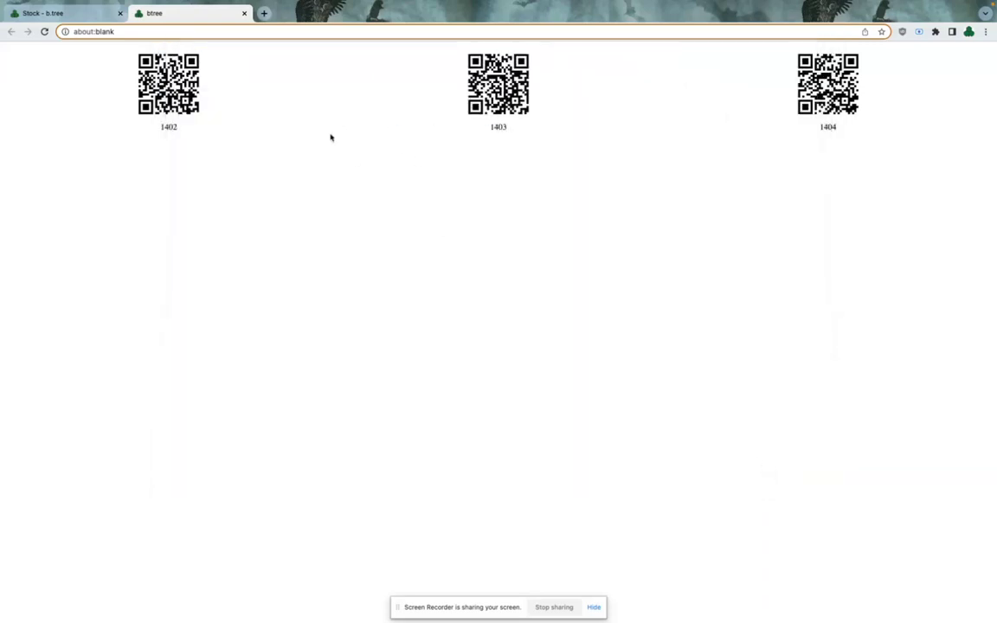
{"action": "left_click", "coordinate": [243, 13]}
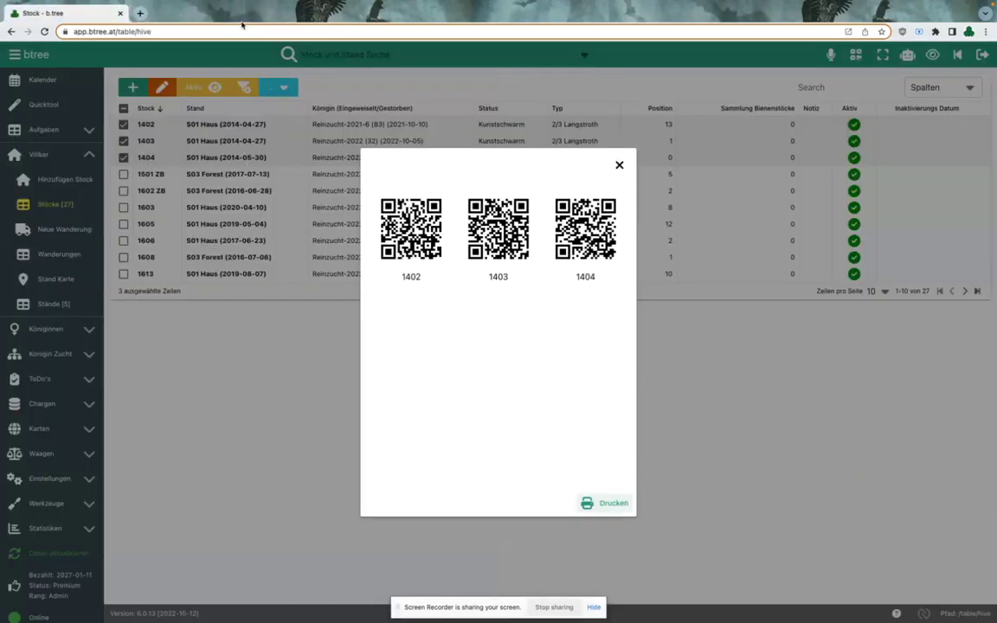
{"action": "left_click", "coordinate": [619, 165]}
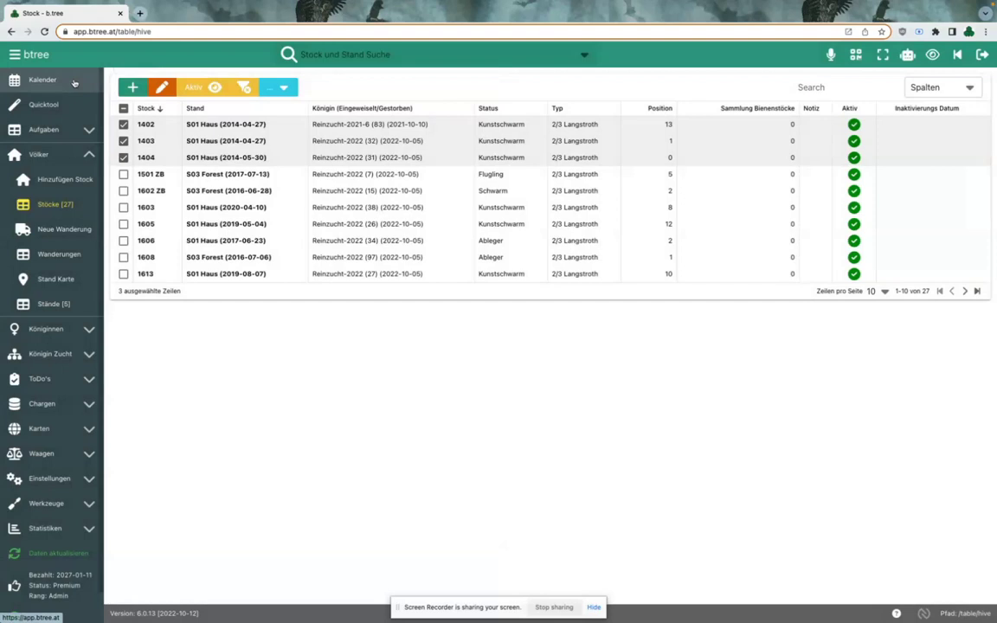
From the calendar, scan the QR code of hive 1403 to open its detail page.
{"action": "left_click", "coordinate": [74, 82]}
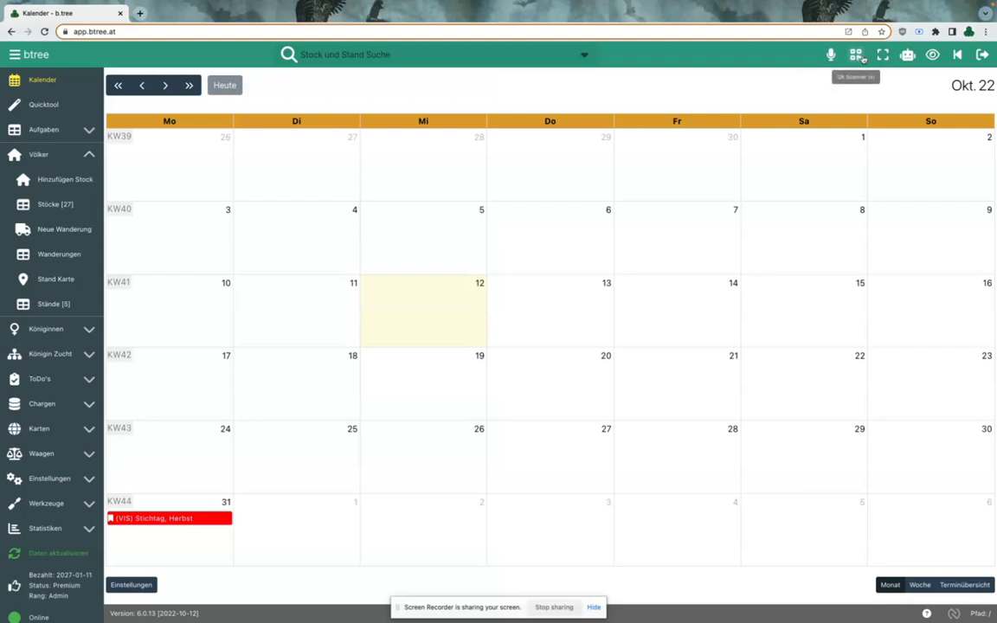
{"action": "left_click", "coordinate": [854, 57]}
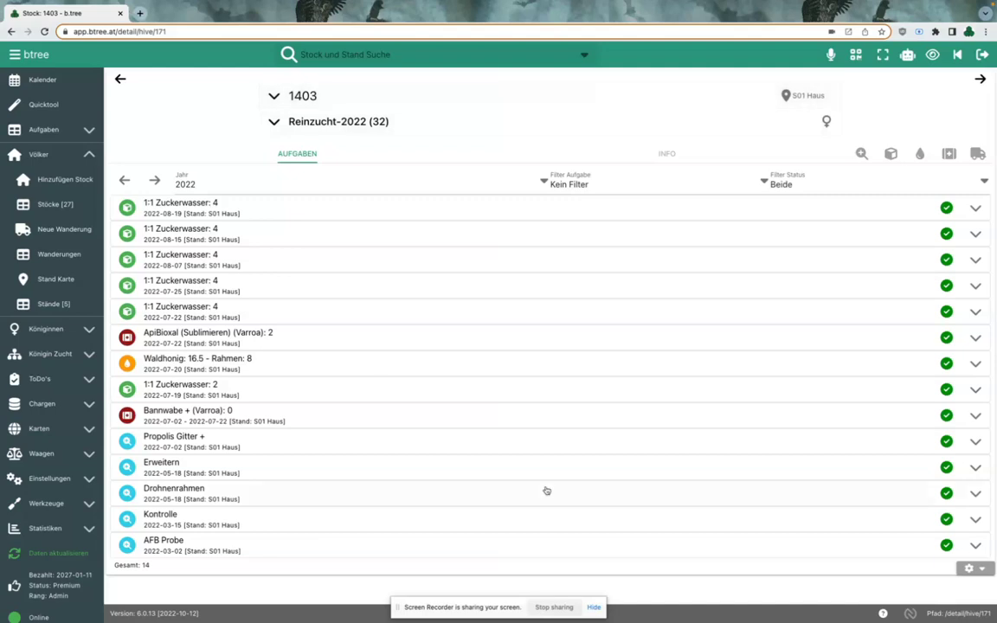
In the Quicktool harvest (Ernte) form, add hive 1403 to the Stock selection by scanning its QR code.
{"action": "left_click", "coordinate": [51, 108]}
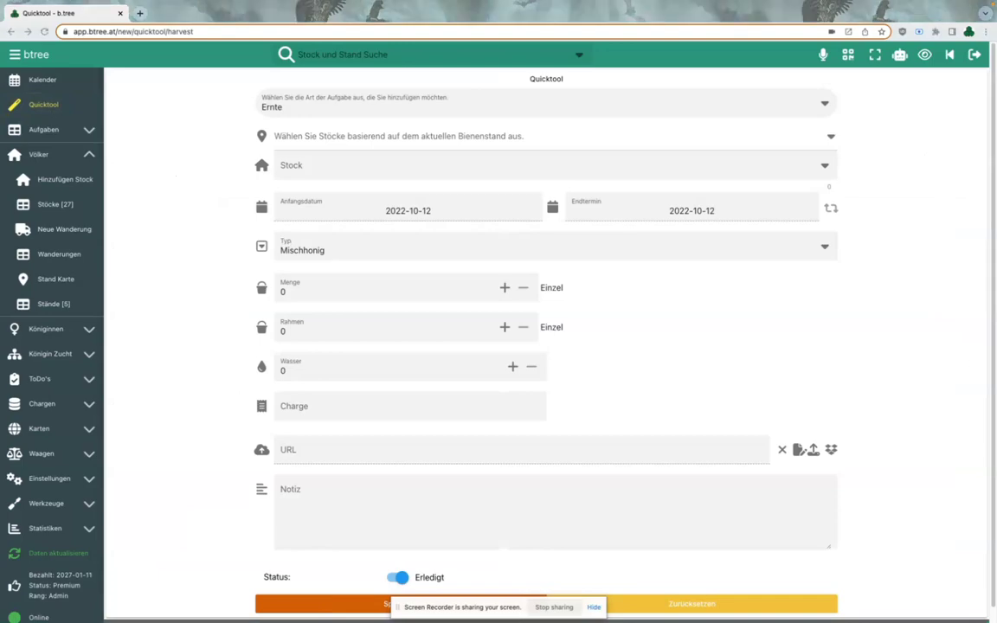
{"action": "left_click", "coordinate": [848, 55]}
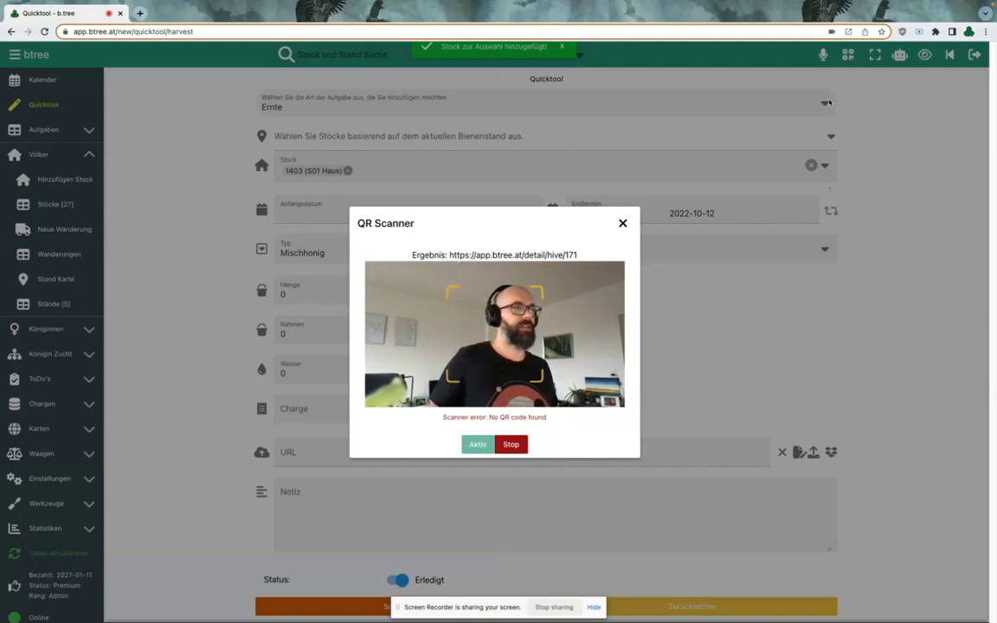
{"action": "left_click", "coordinate": [623, 224]}
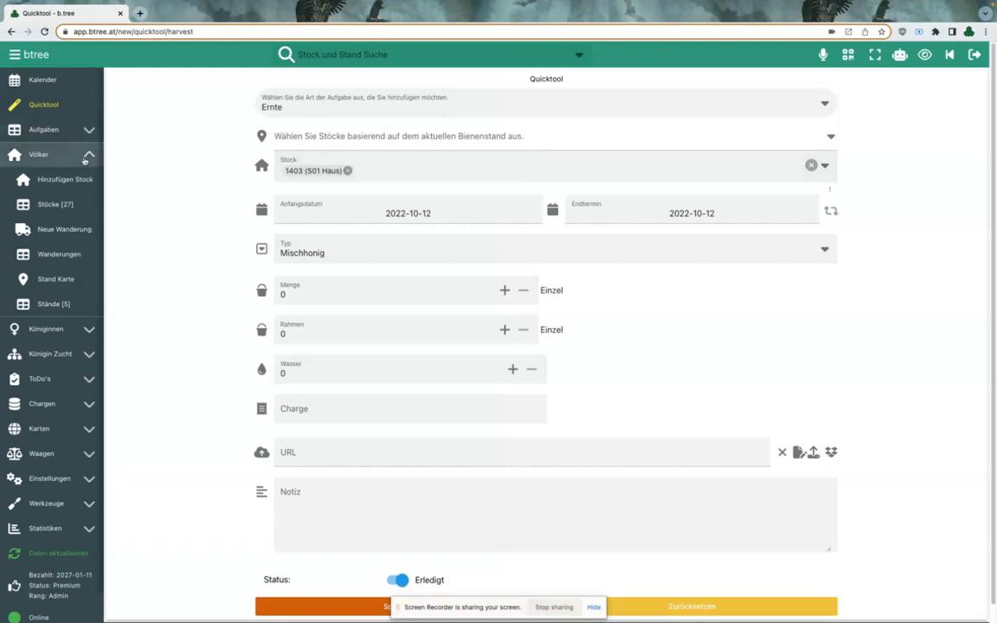
Start a new hive movement (Neue Wanderung) and add hive 1403 to its Stock selection by scanning its QR code.
{"action": "left_click", "coordinate": [58, 253]}
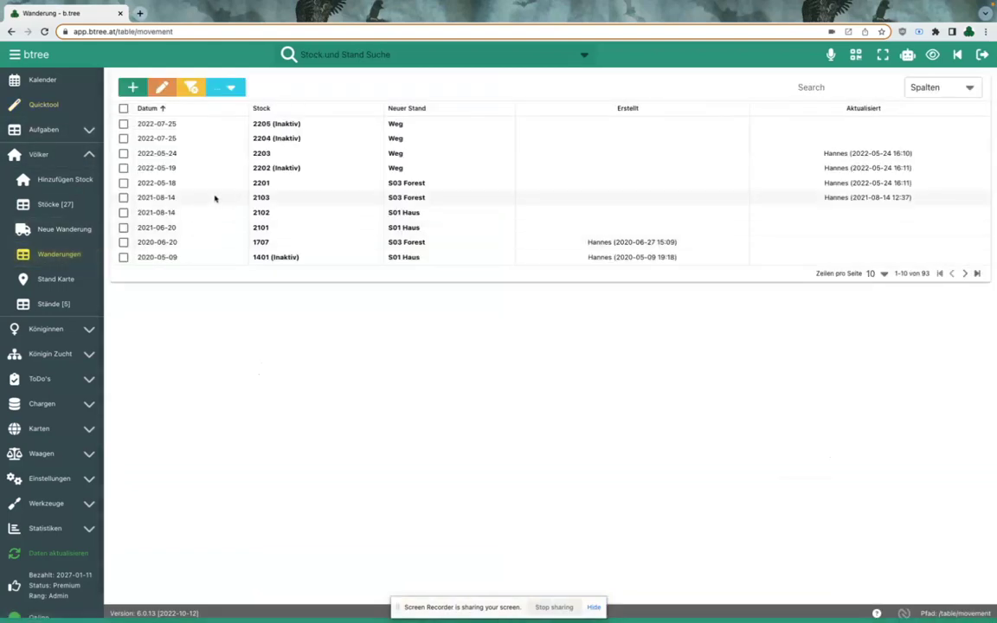
{"action": "left_click", "coordinate": [64, 229]}
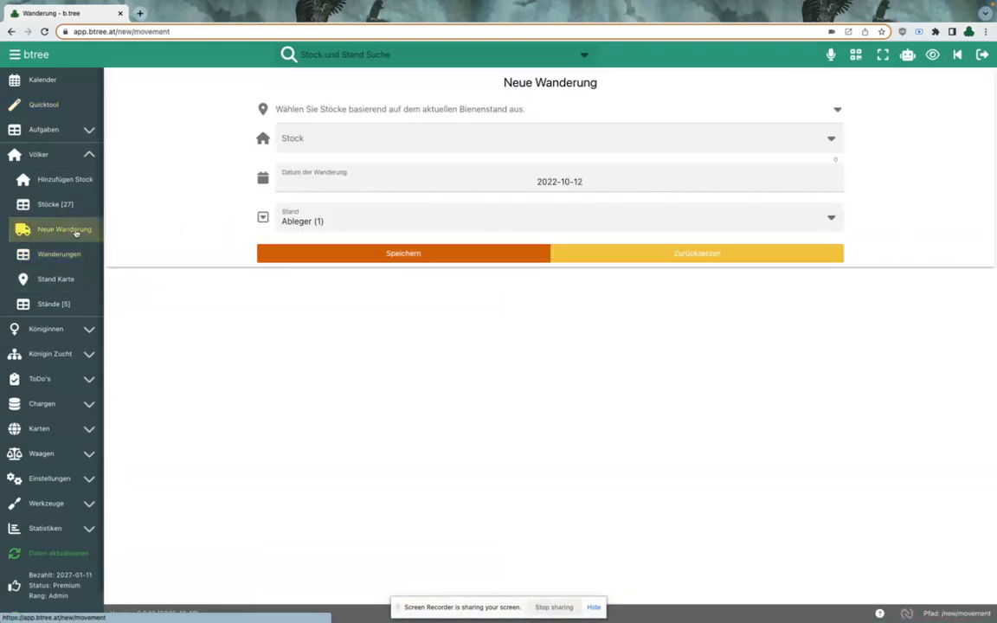
{"action": "left_click", "coordinate": [856, 54]}
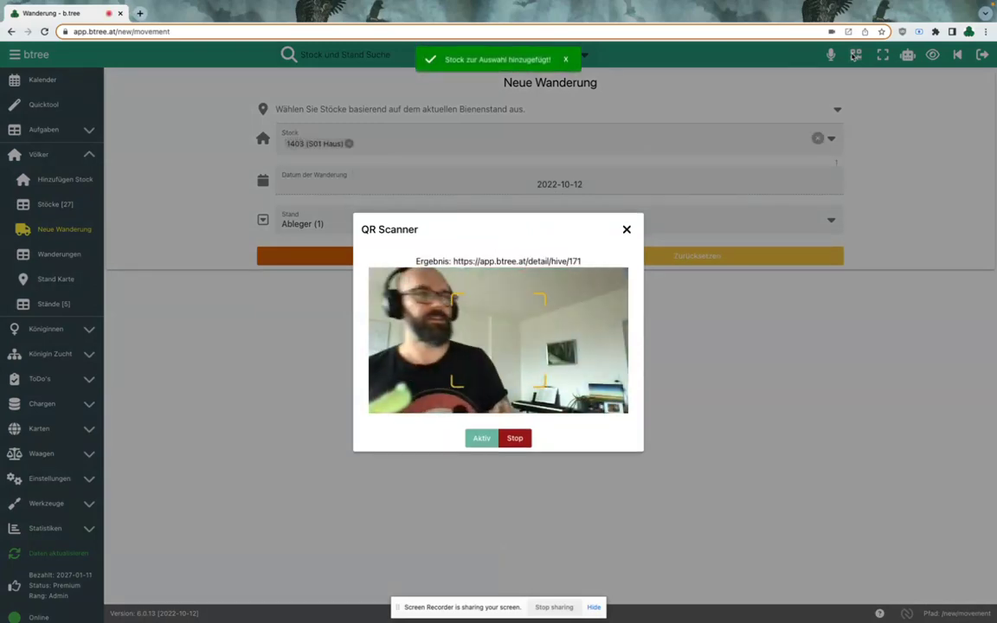
{"action": "left_click", "coordinate": [626, 223]}
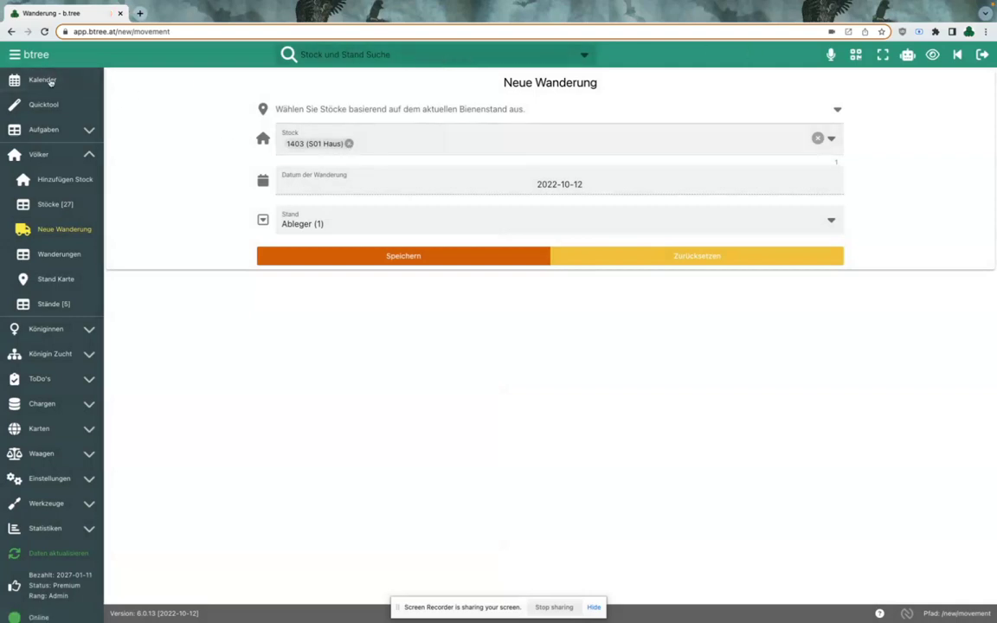
Return to the calendar and scan hive 1403's QR code again to open its detail page.
{"action": "left_click", "coordinate": [77, 81]}
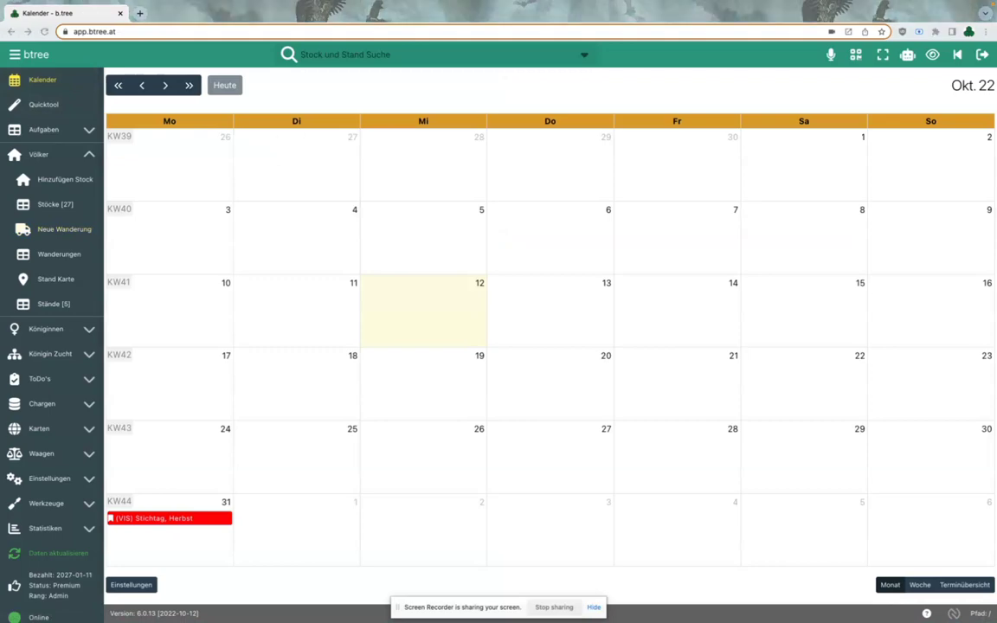
{"action": "left_click", "coordinate": [855, 55]}
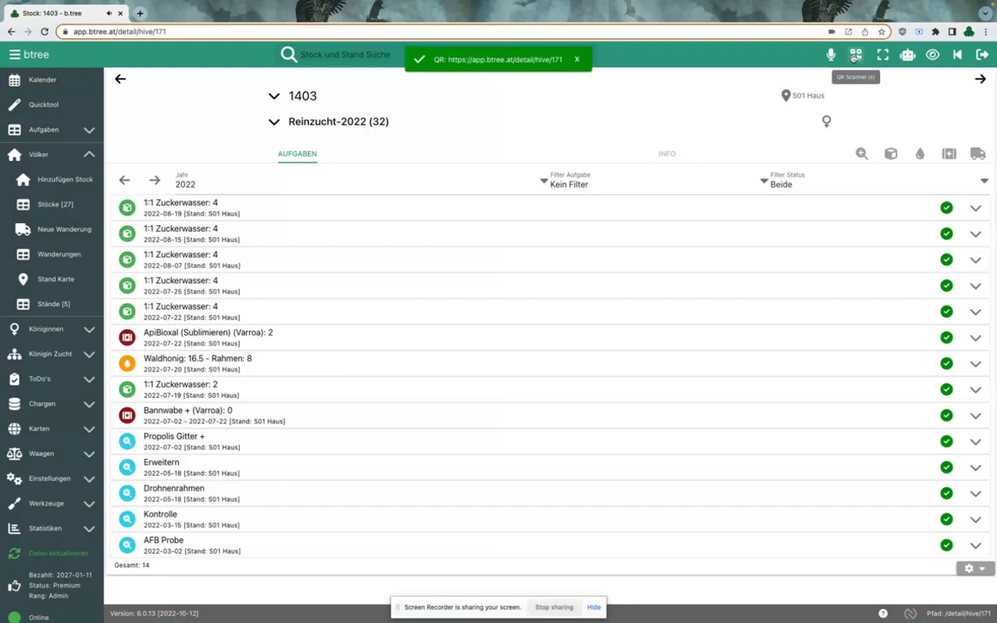
View the QR code and URL of the Quicktool harvest page through its page path, and close the dialog.
{"action": "left_click", "coordinate": [86, 104]}
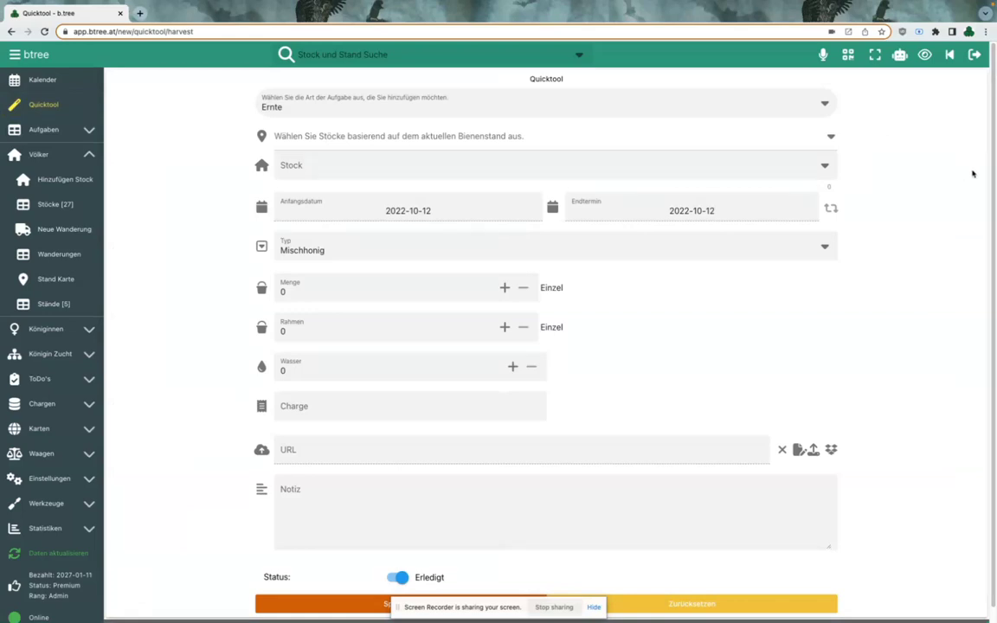
{"action": "scroll", "coordinate": [973, 173], "scroll_direction": "down", "scroll_amount": 1}
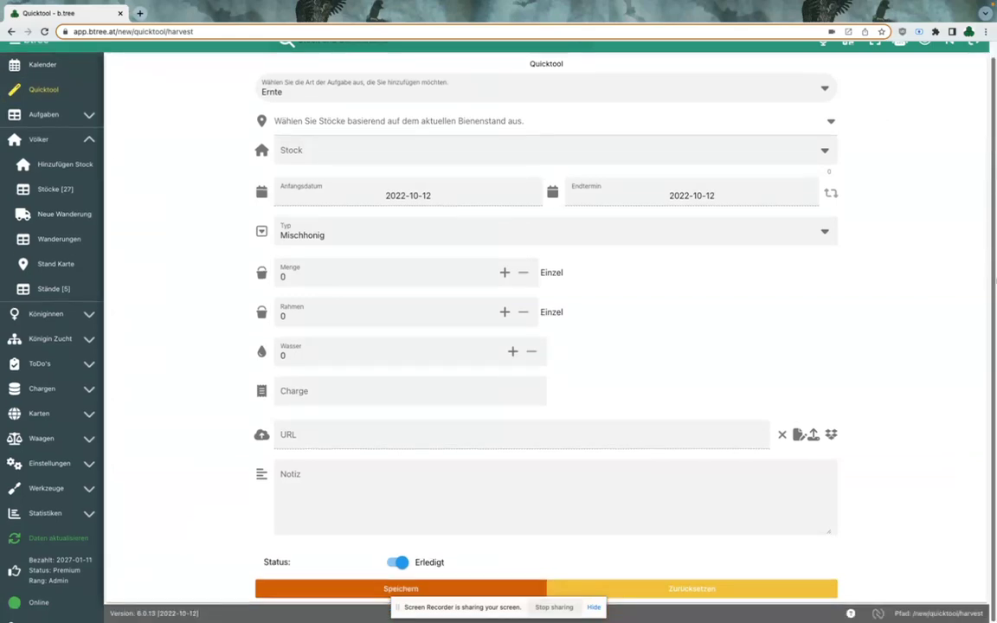
{"action": "left_click", "coordinate": [942, 613]}
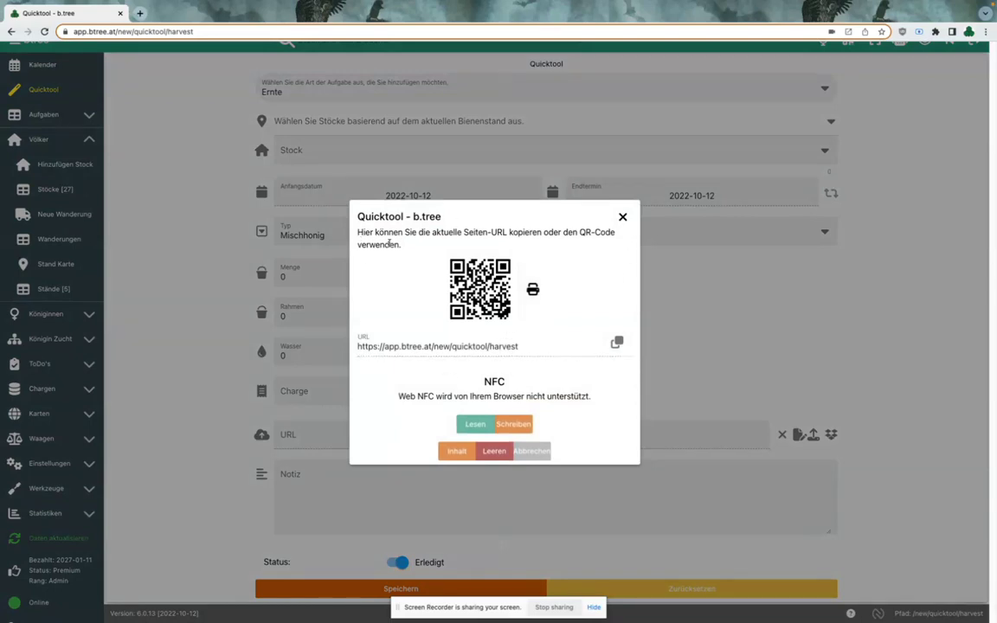
{"action": "left_click_drag", "start_coordinate": [432, 350], "coordinate": [463, 350]}
{"action": "left_click", "coordinate": [462, 351]}
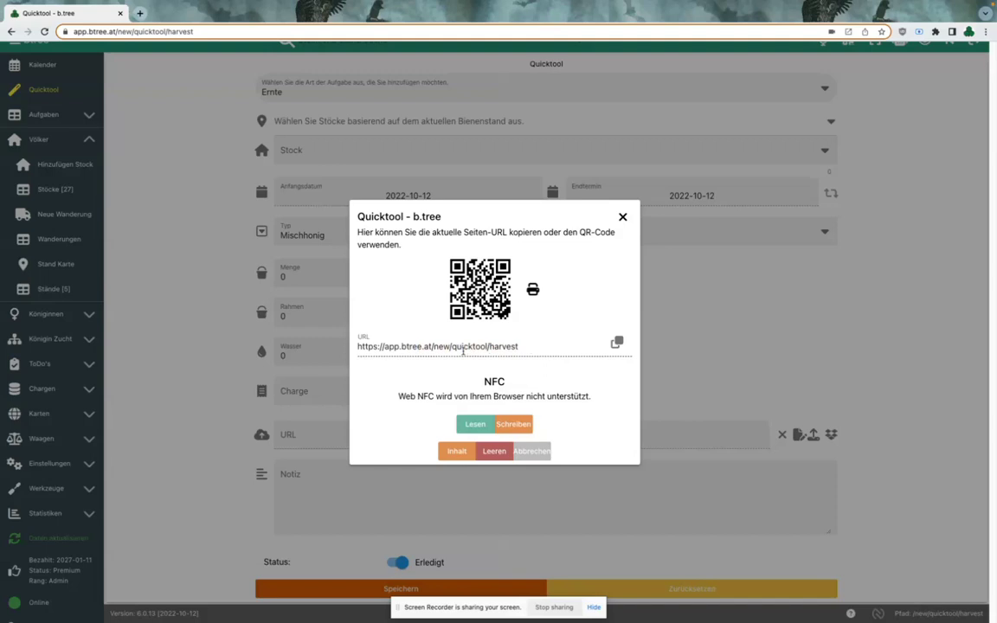
{"action": "left_click", "coordinate": [622, 217]}
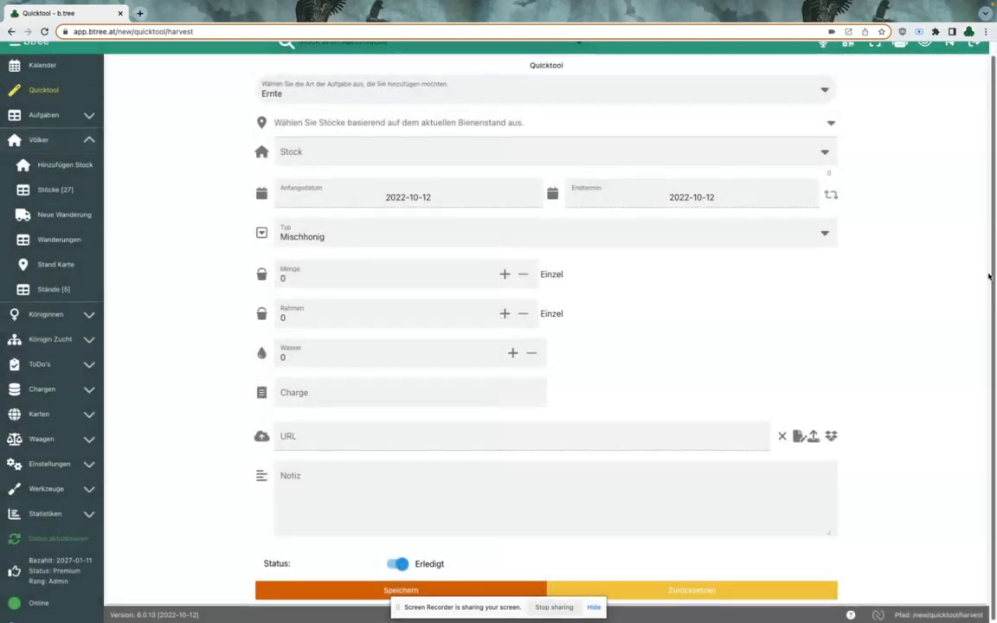
Return to the calendar and open the QR scanner.
{"action": "scroll", "coordinate": [120, 94], "scroll_direction": "up", "scroll_amount": 1}
{"action": "left_click", "coordinate": [48, 78]}
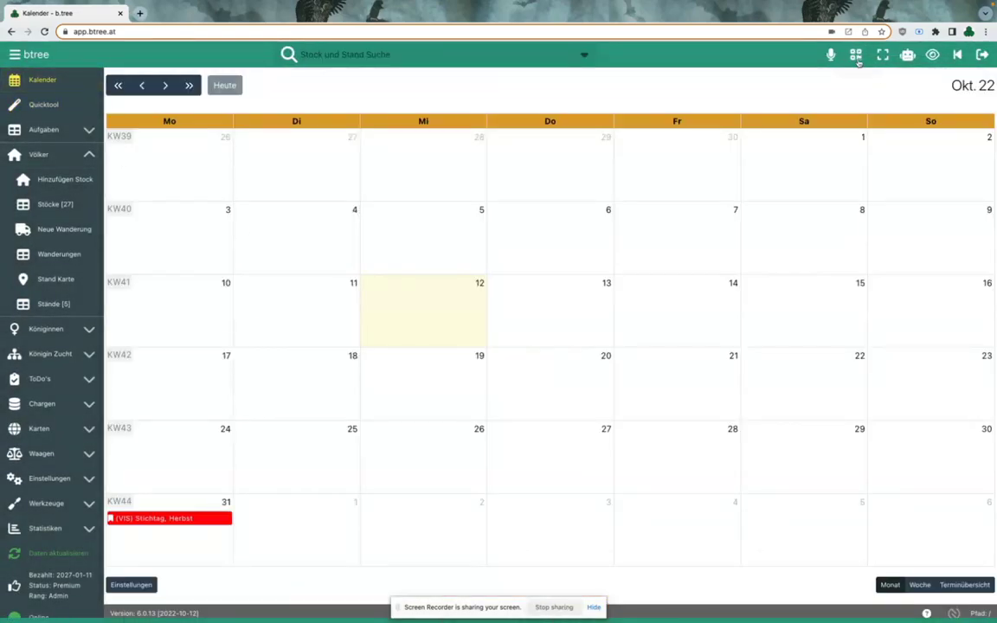
{"action": "left_click", "coordinate": [857, 55]}
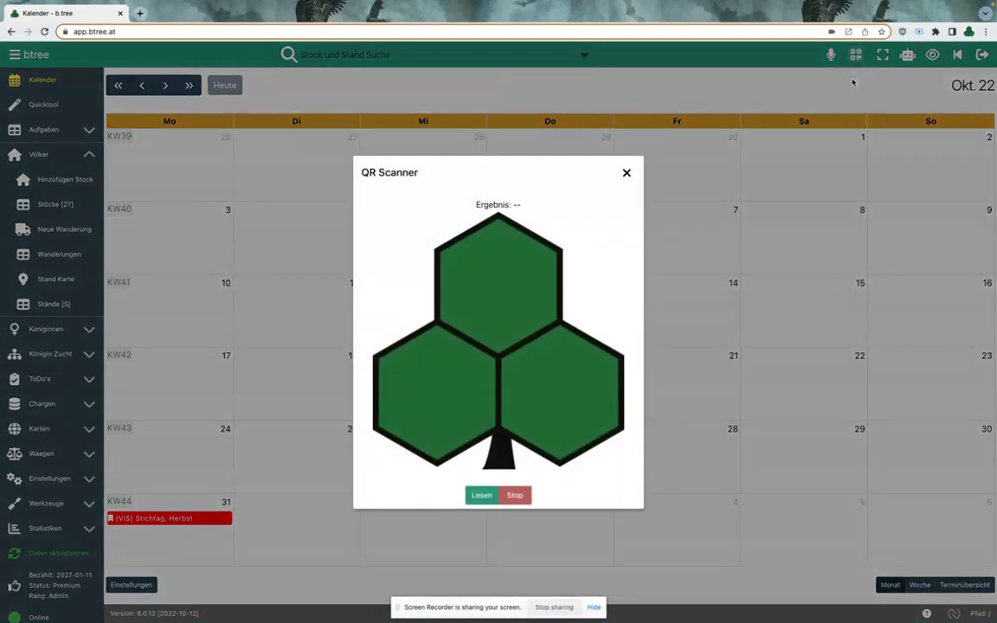